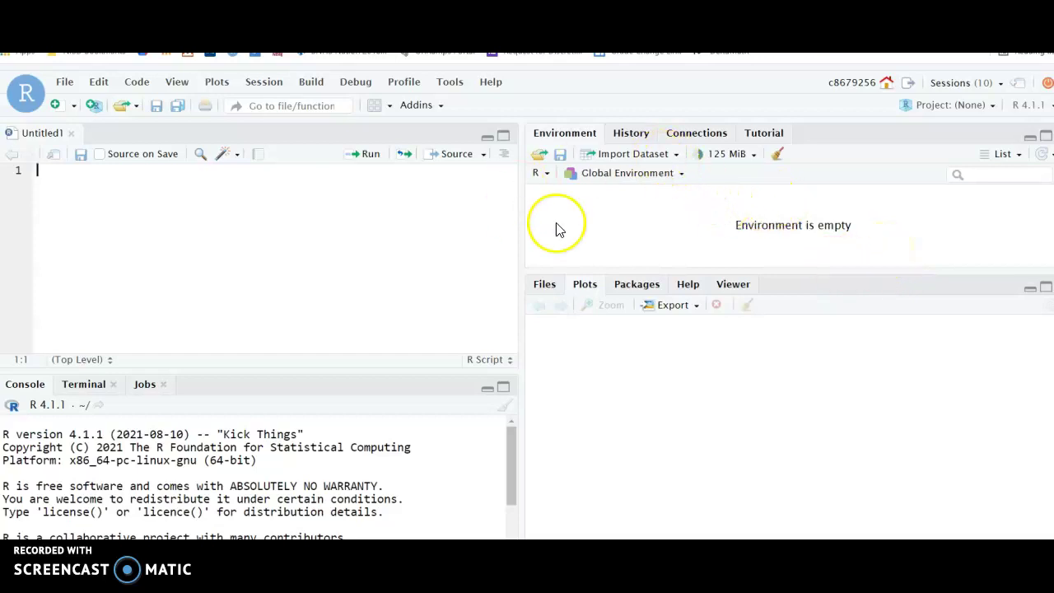
- Choose CollegeFootballData.csv from the OnRampsData folder for a base text import
left_click(647, 155)
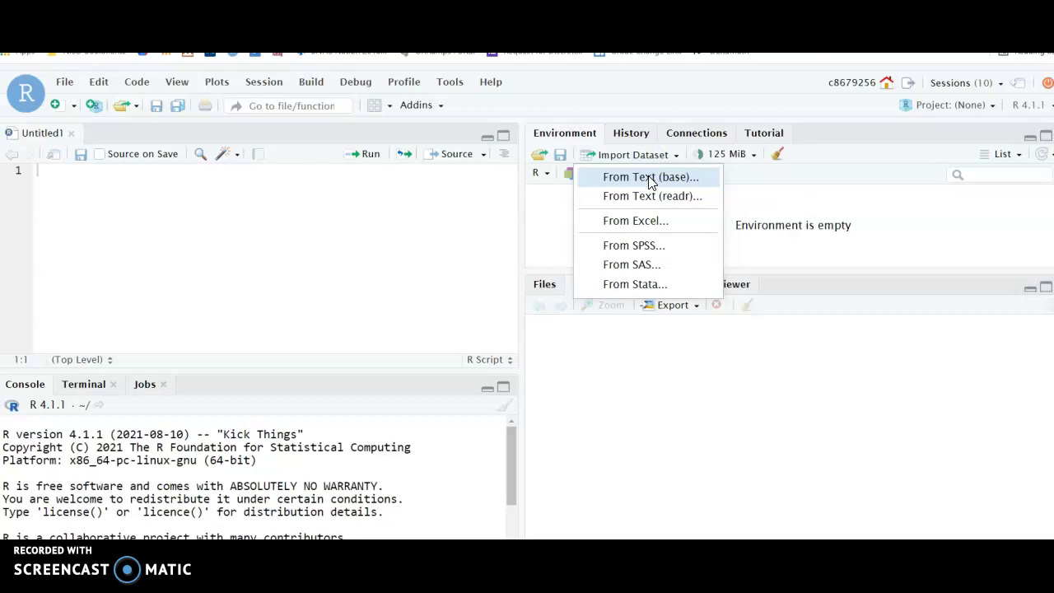
left_click(649, 178)
double_click(373, 229)
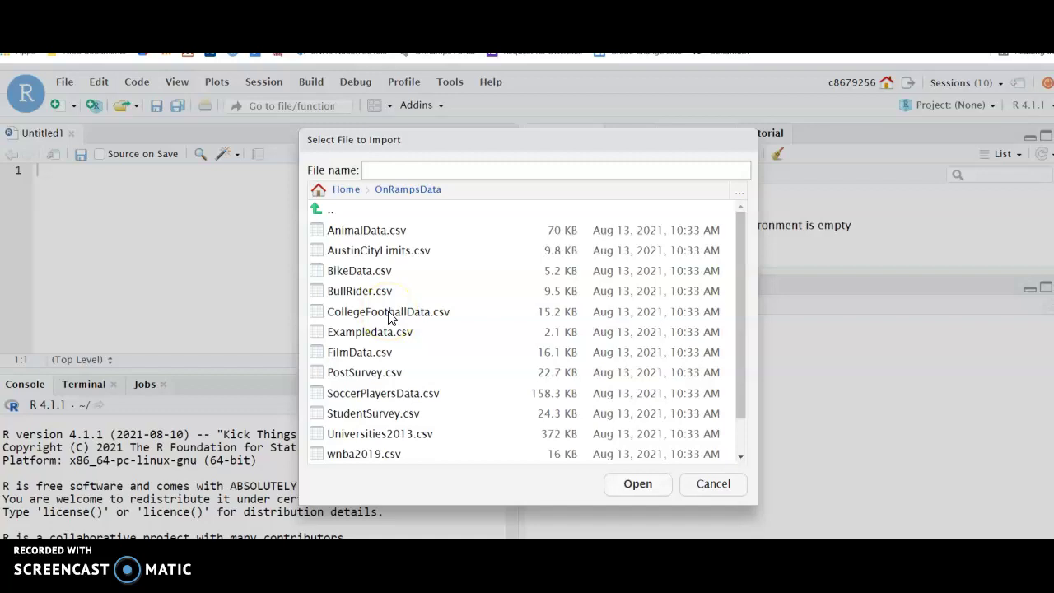
scroll(382, 323, "down", 3)
scroll(387, 329, "up", 3)
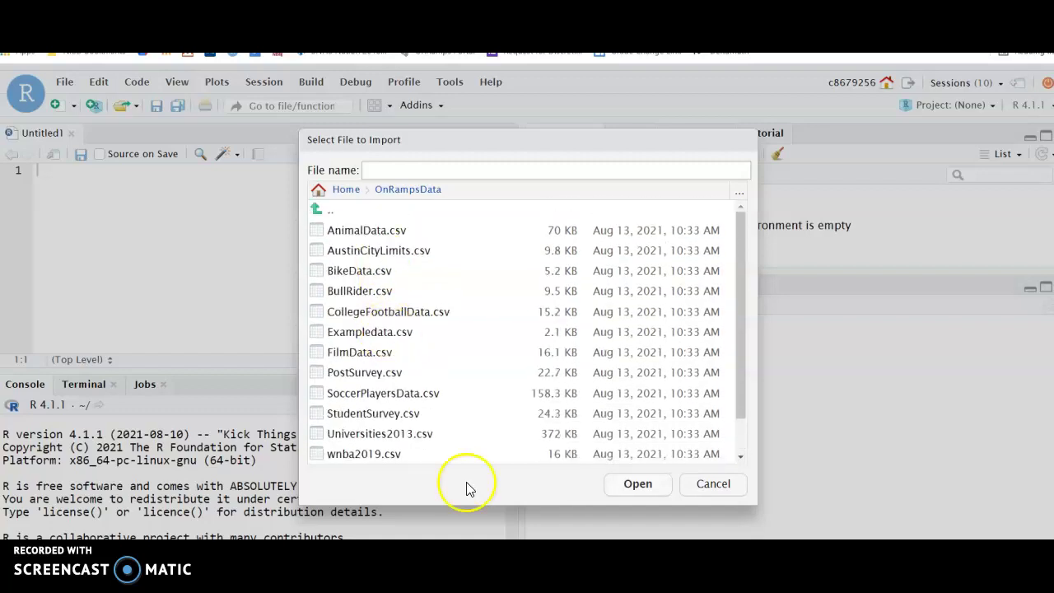
double_click(383, 311)
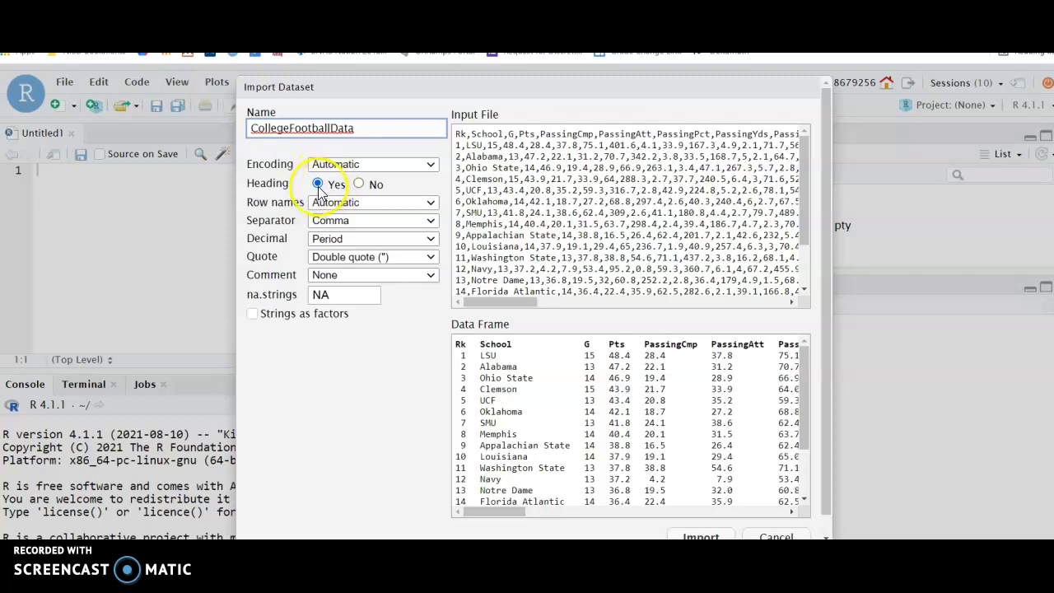
- Name the dataset football and import it with the default settings
left_click_drag(365, 129, 101, 146)
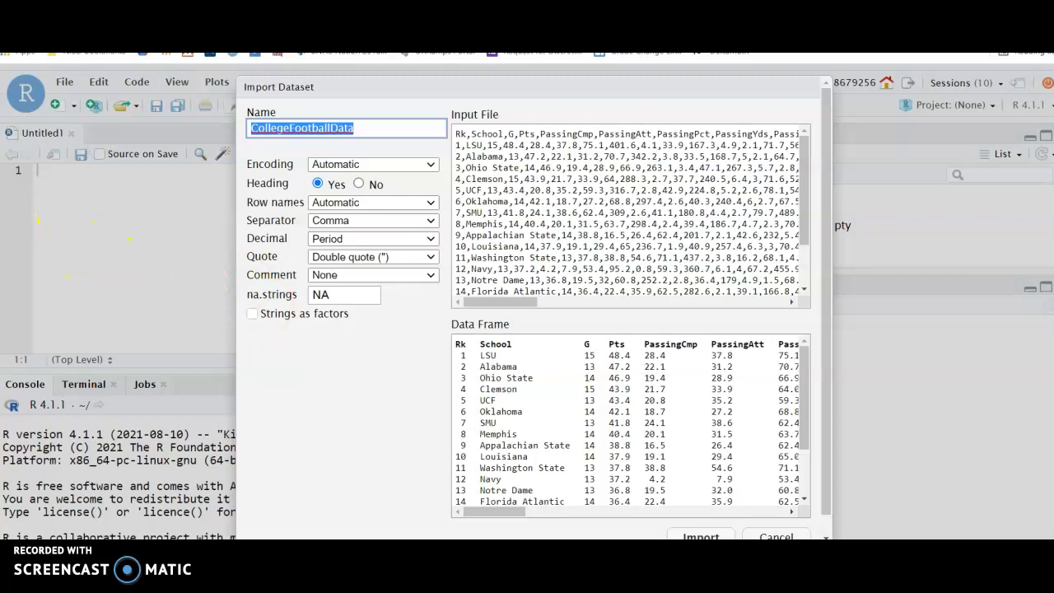
type("football")
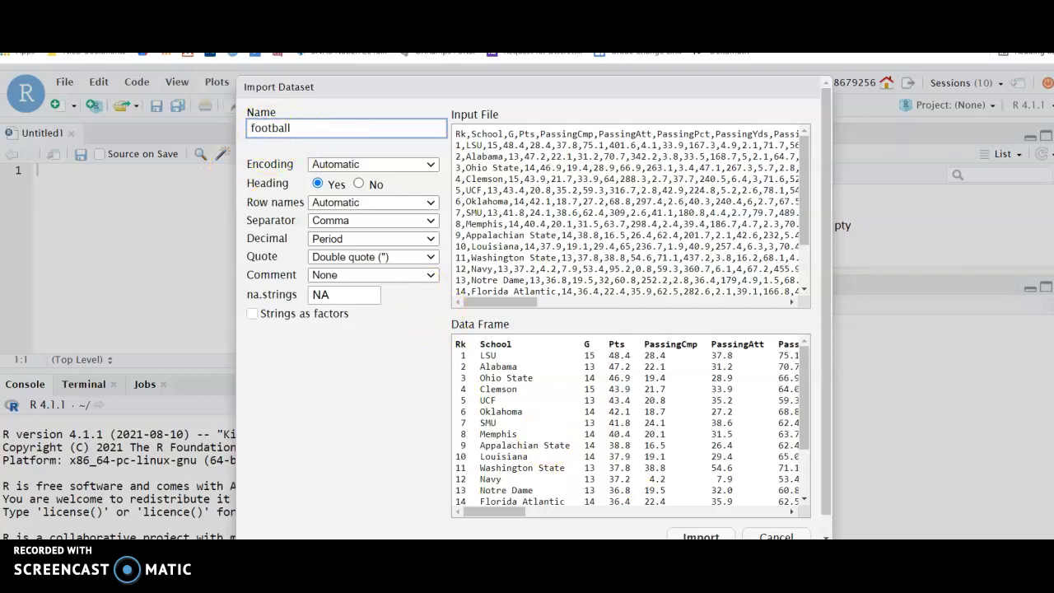
left_click(689, 533)
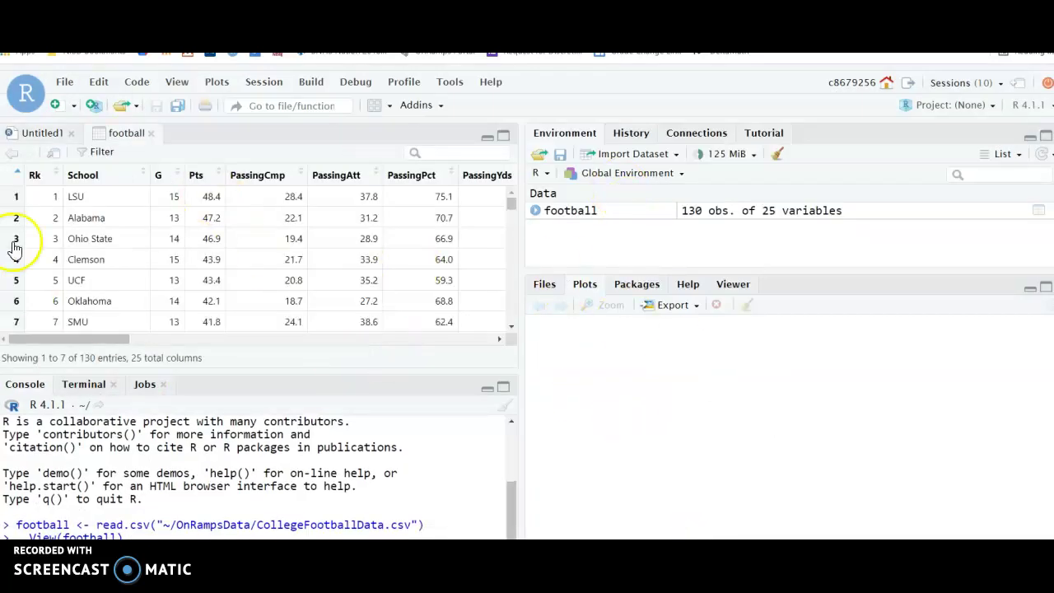
left_click_drag(118, 339, 42, 334)
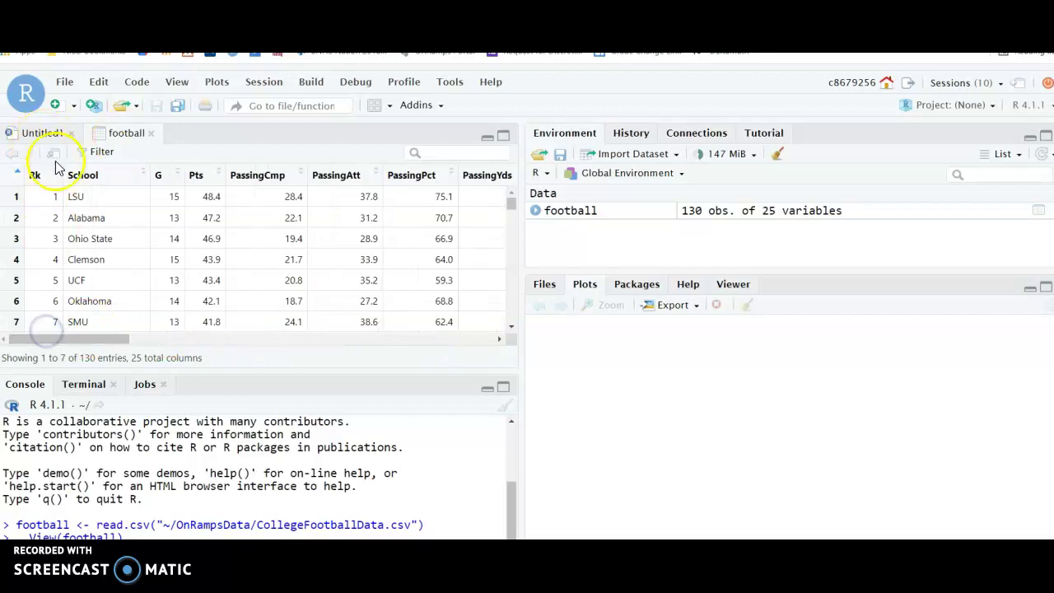
left_click(46, 134)
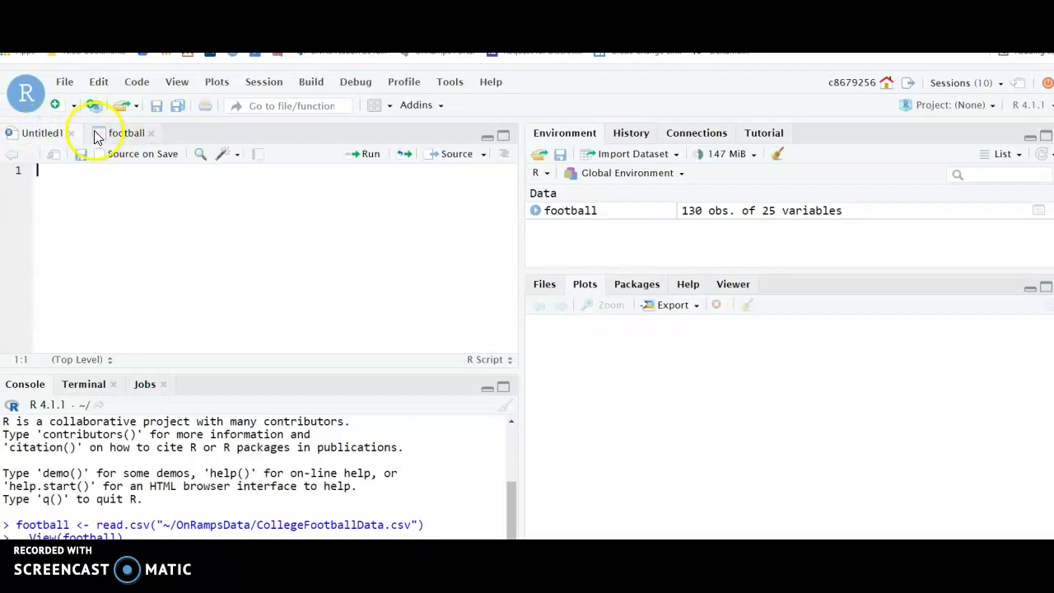
left_click(111, 133)
left_click(47, 134)
left_click(97, 132)
- Write the comment "#make a dataframe of teams who scored at least 35 points" on the script's first line
left_click(29, 136)
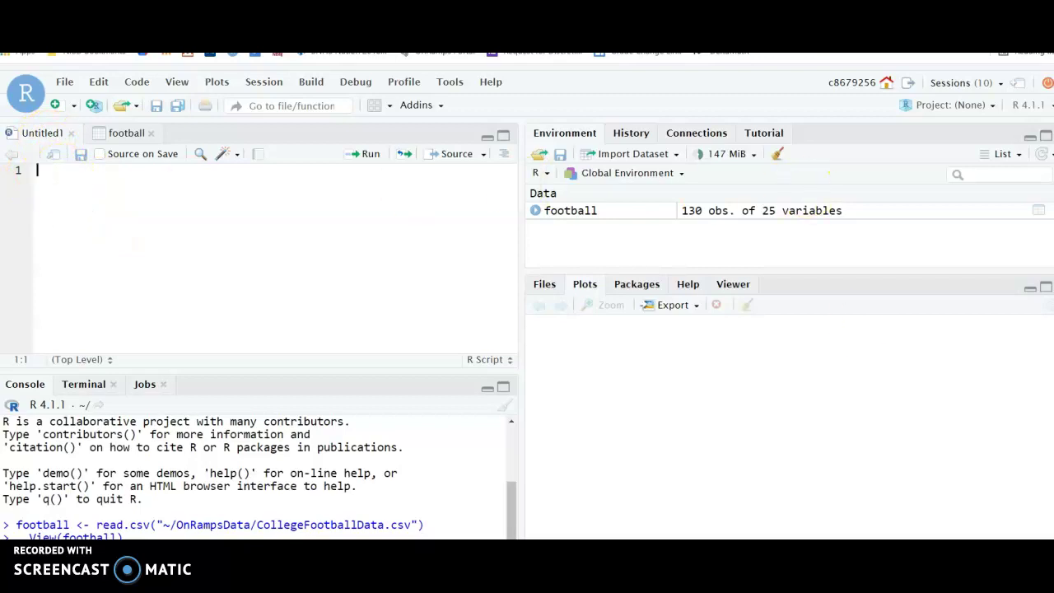
type("#make a ")
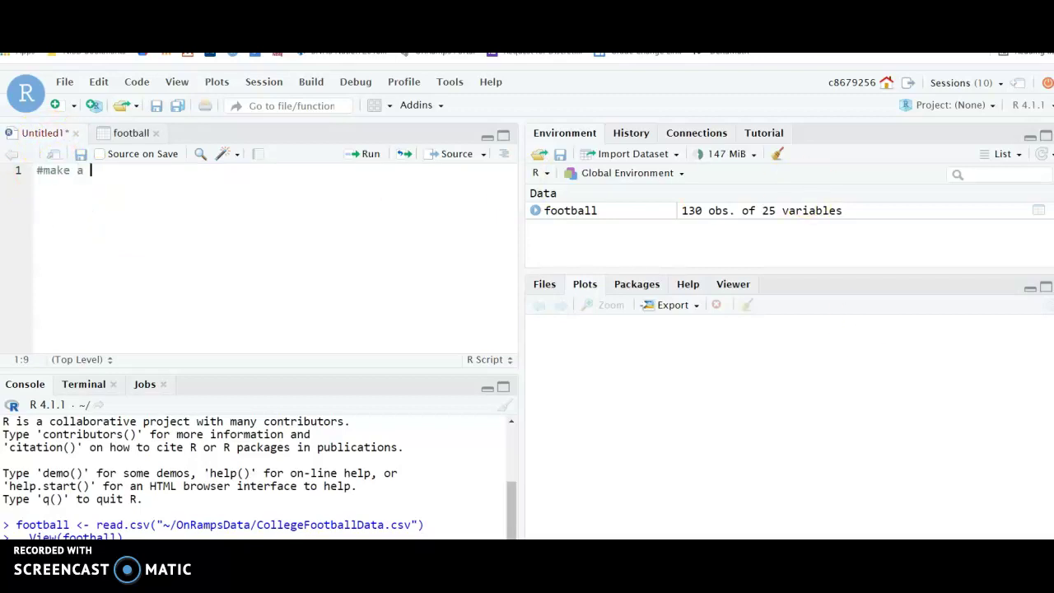
type("dataframe of teas who s")
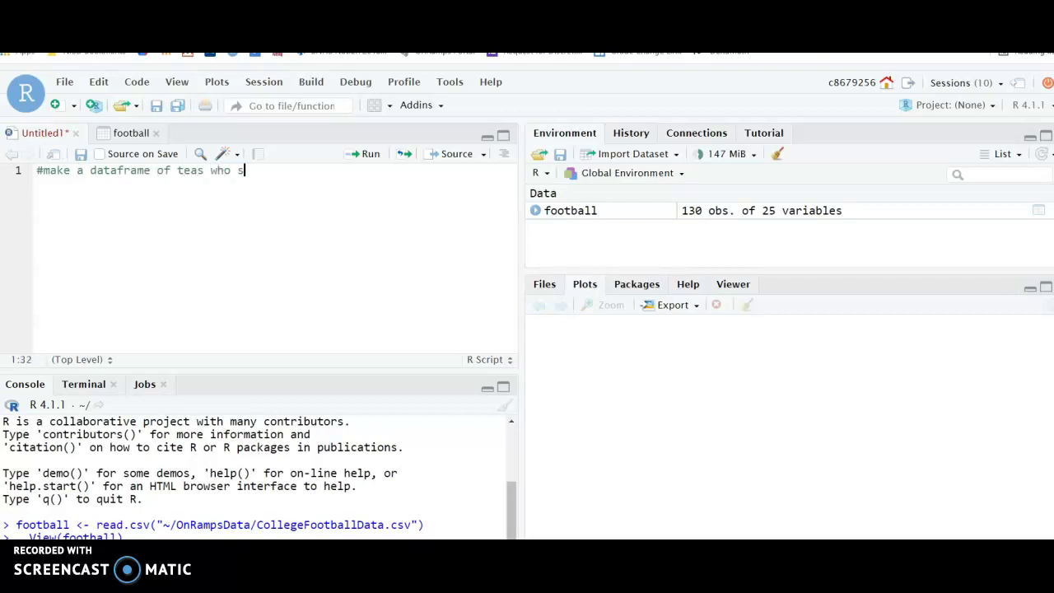
type("cored at least 35 points")
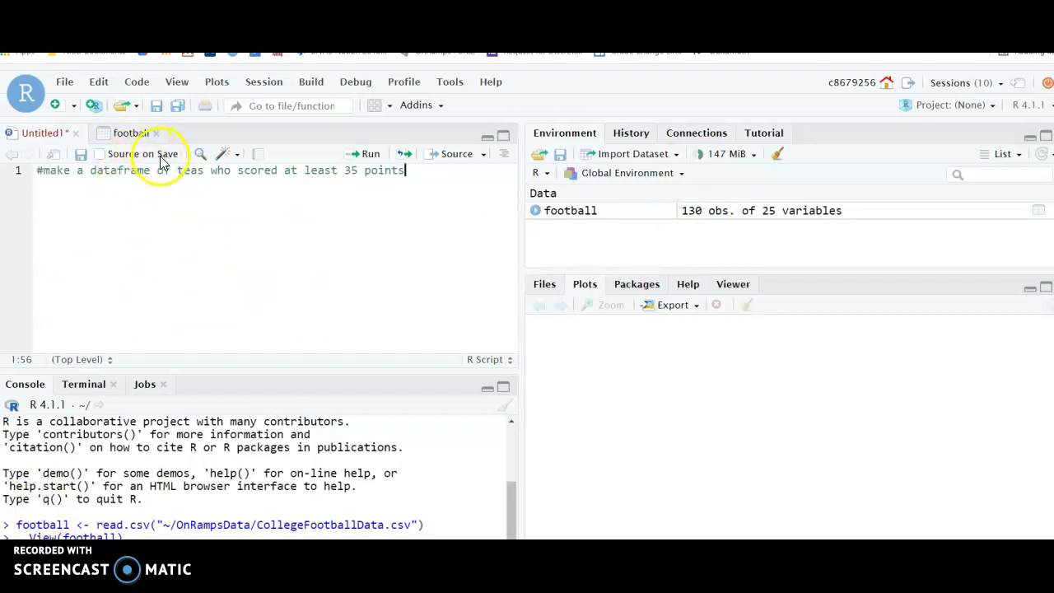
left_click(197, 174)
type("m")
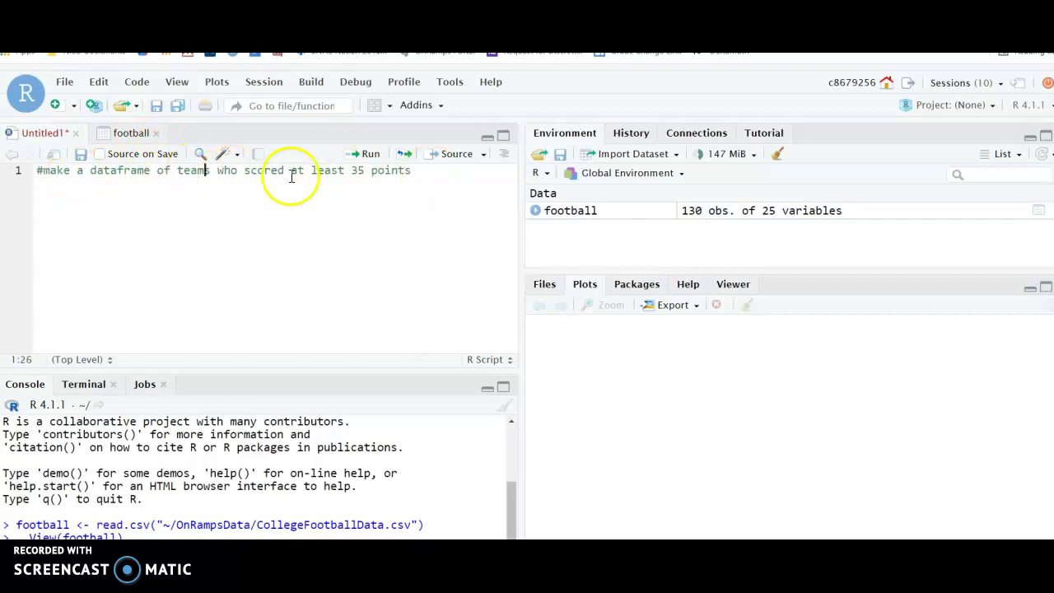
- Examine the football table's Pts column against the 35-point criterion in the script comment
left_click(125, 134)
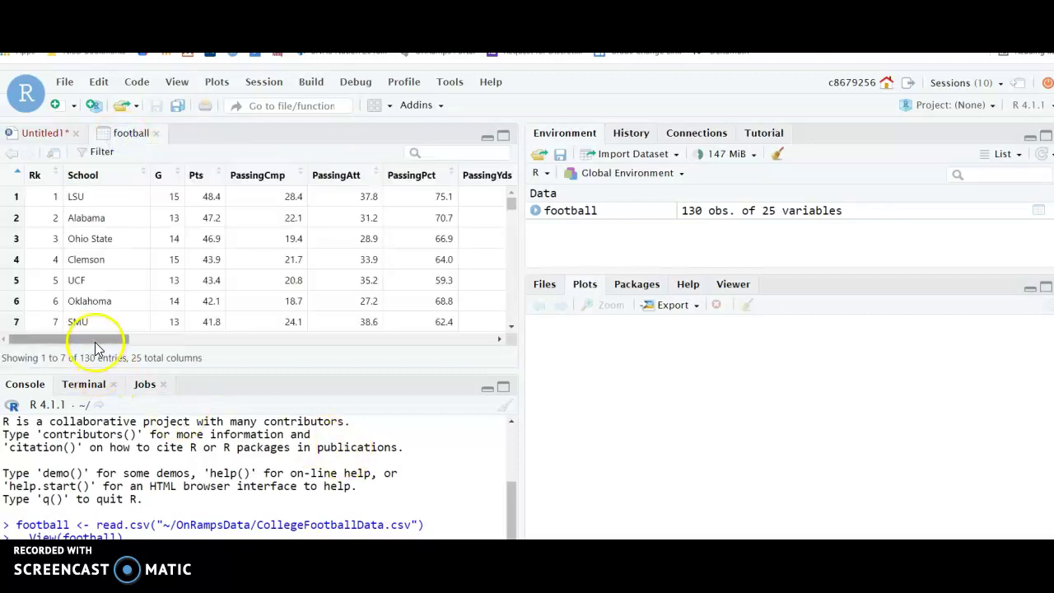
left_click(37, 134)
left_click(107, 136)
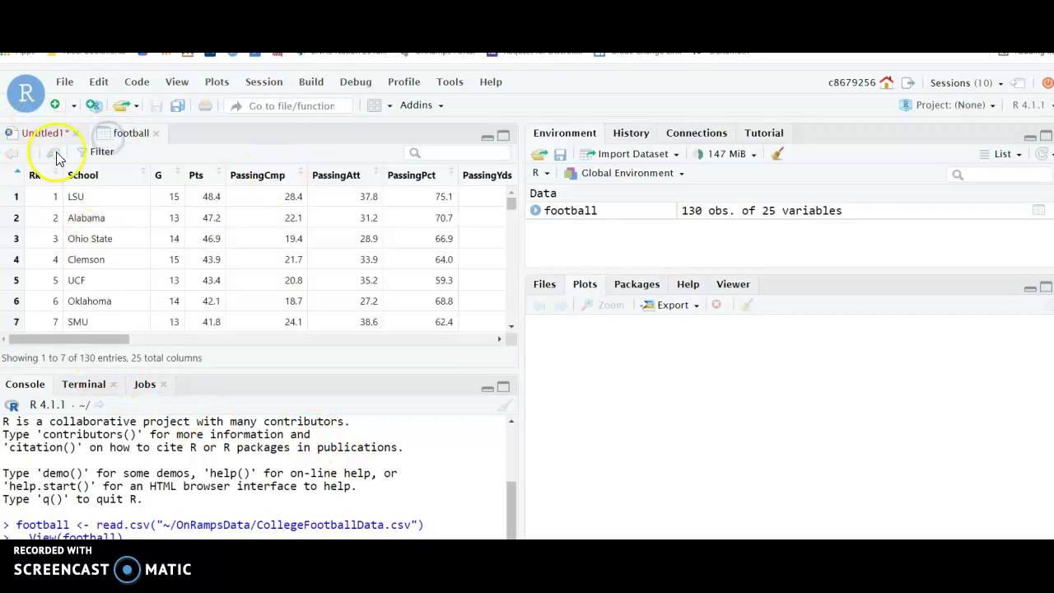
left_click(86, 344)
left_click_drag(87, 345, 9, 370)
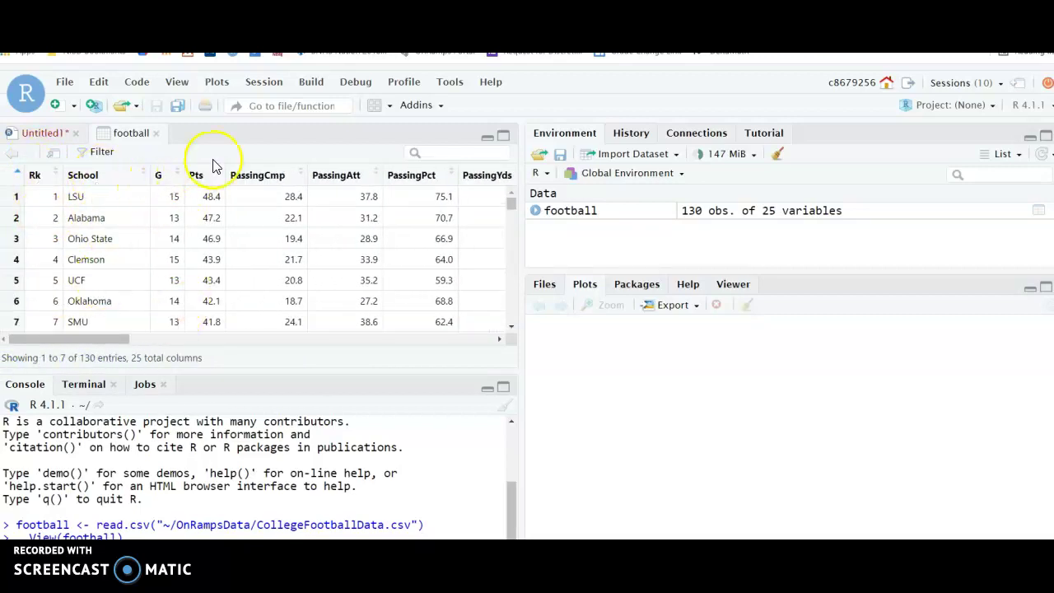
left_click(37, 135)
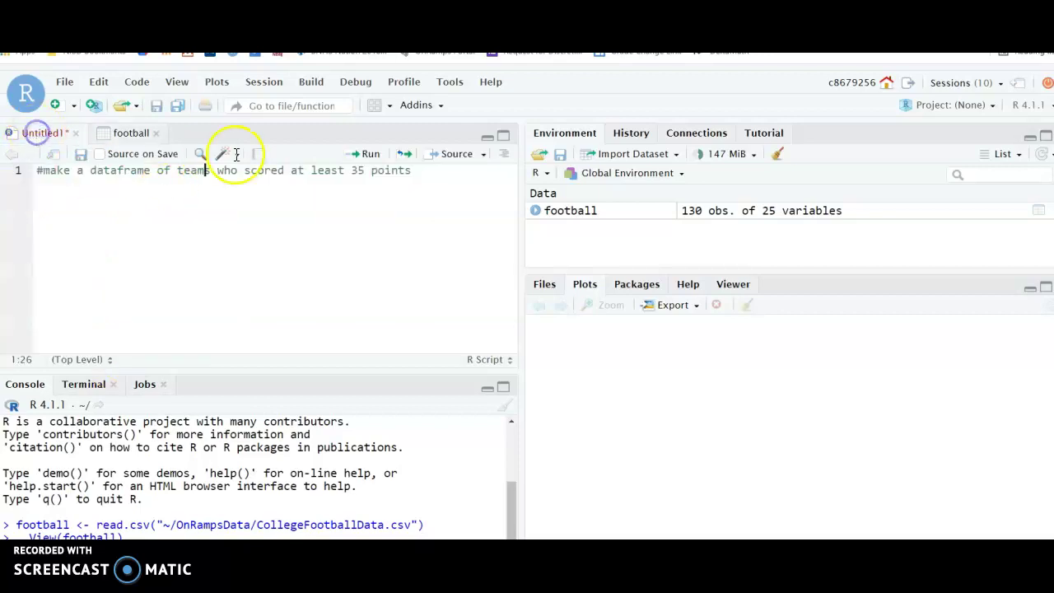
left_click(129, 133)
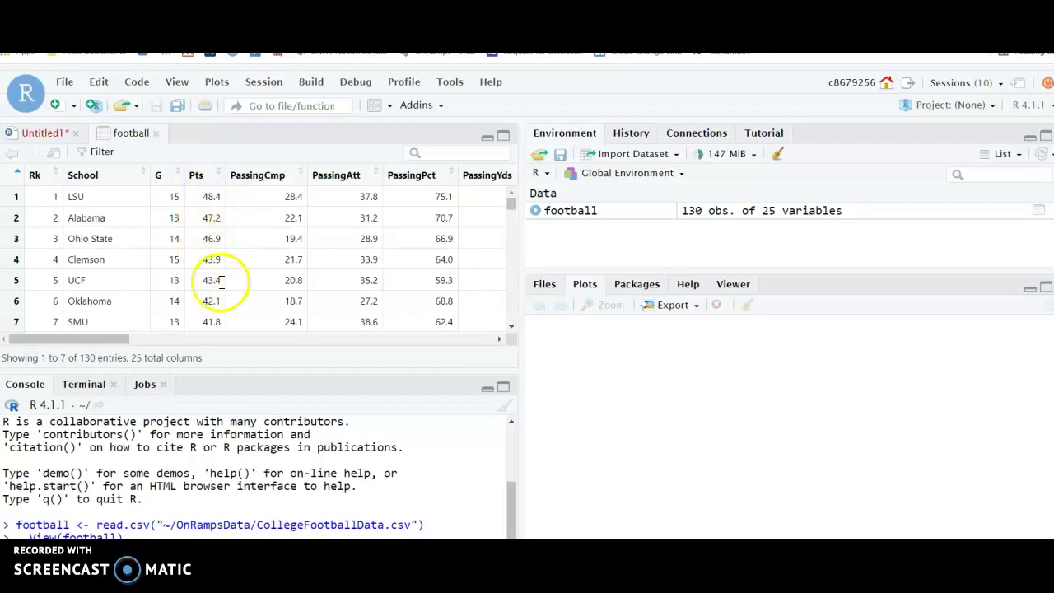
left_click(37, 133)
left_click_drag(288, 170, 341, 170)
left_click(329, 238)
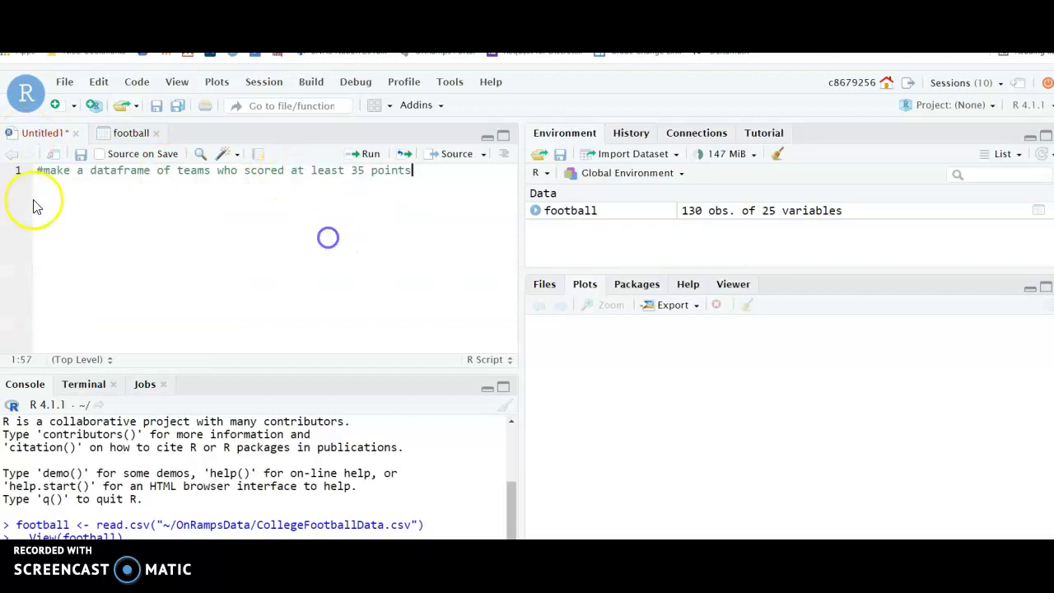
left_click(127, 134)
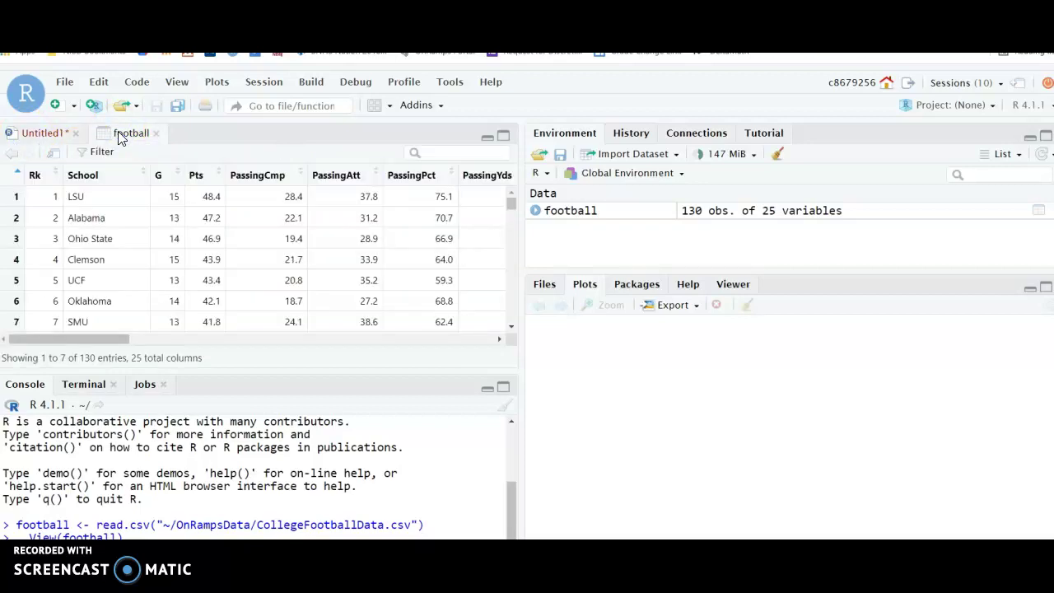
left_click(28, 132)
left_click(423, 167)
left_click(357, 171)
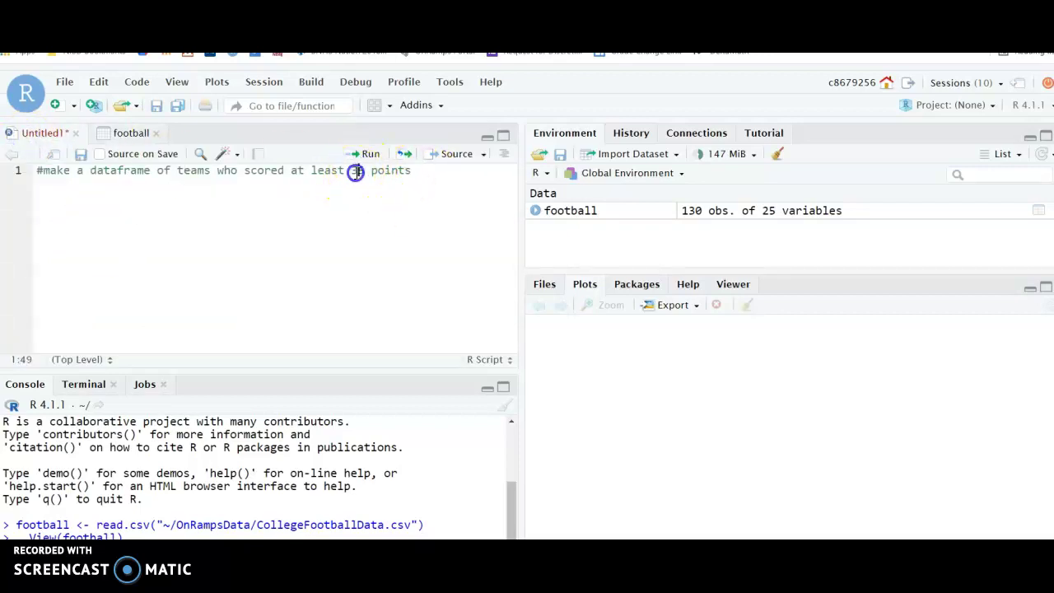
- Start an assignment to over35 below the comment that subsets football by its Pts column, as football[football$Pts]
left_click(412, 171)
key("Return")
type("over35 <-")
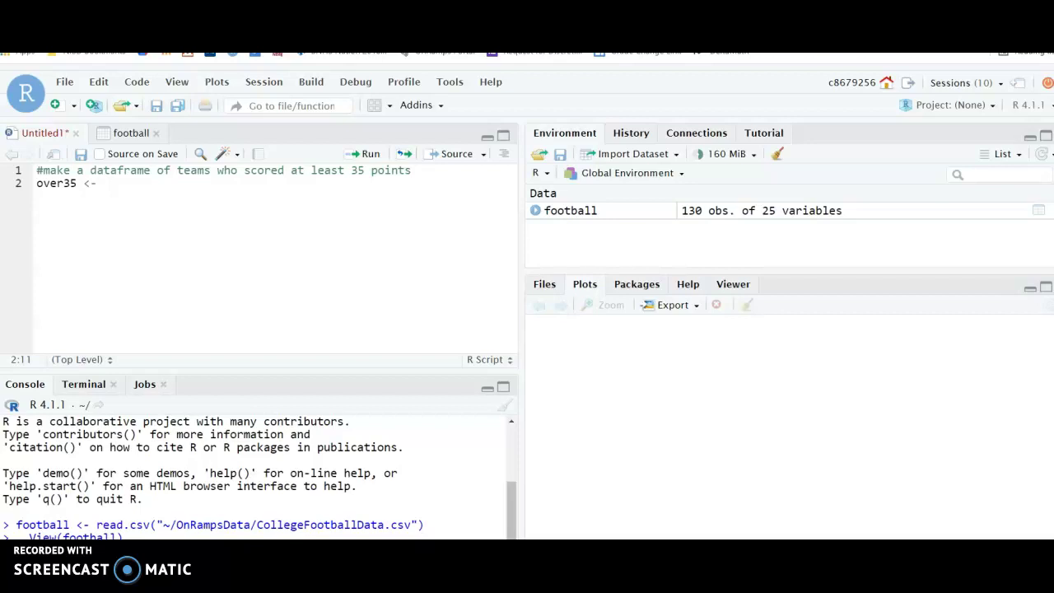
type("football[football")
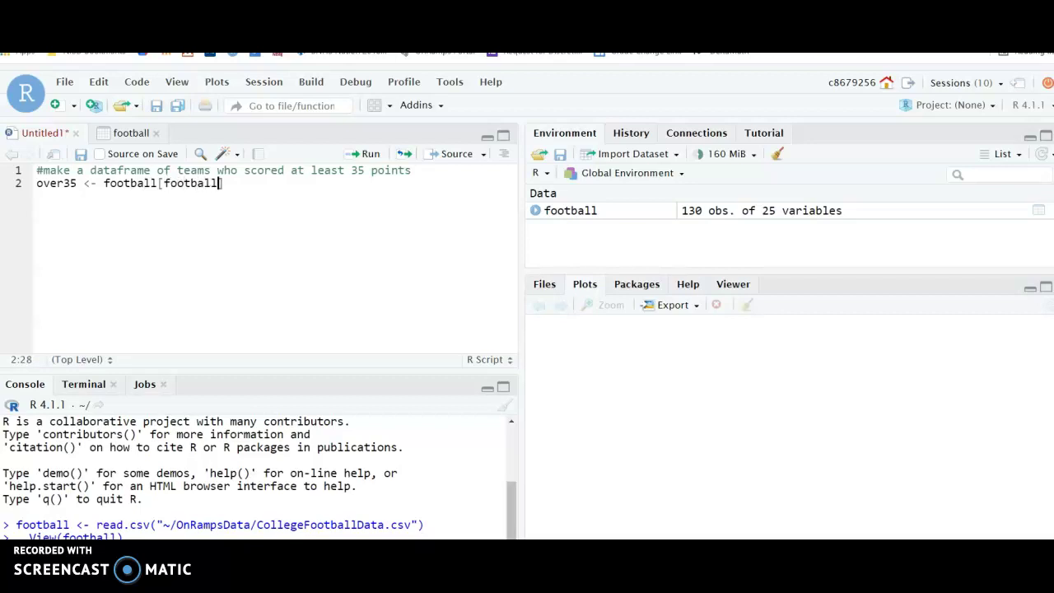
type("$")
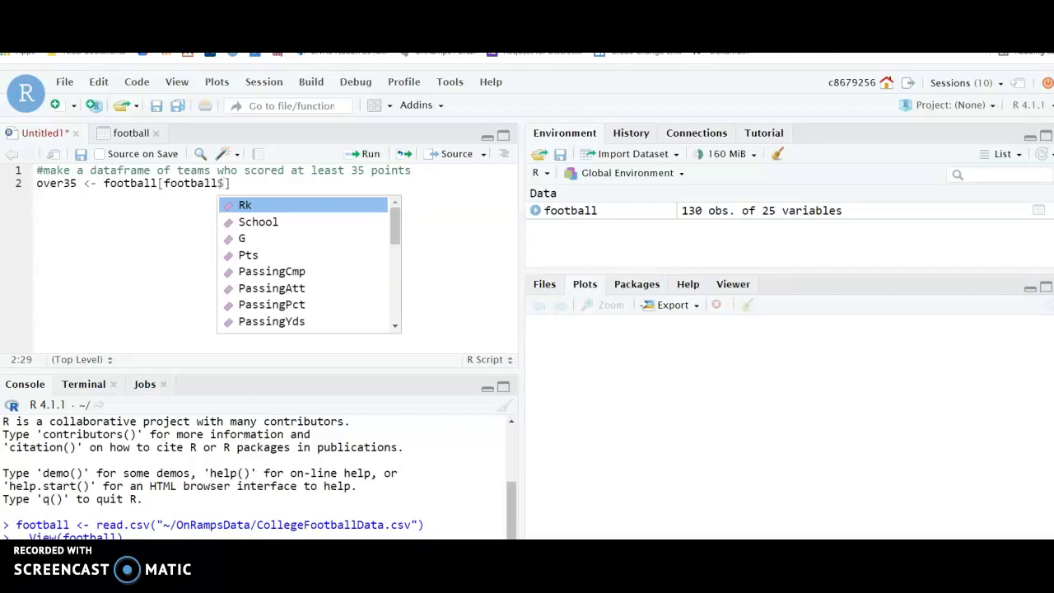
key("Down")
key("Down")
key("Down")
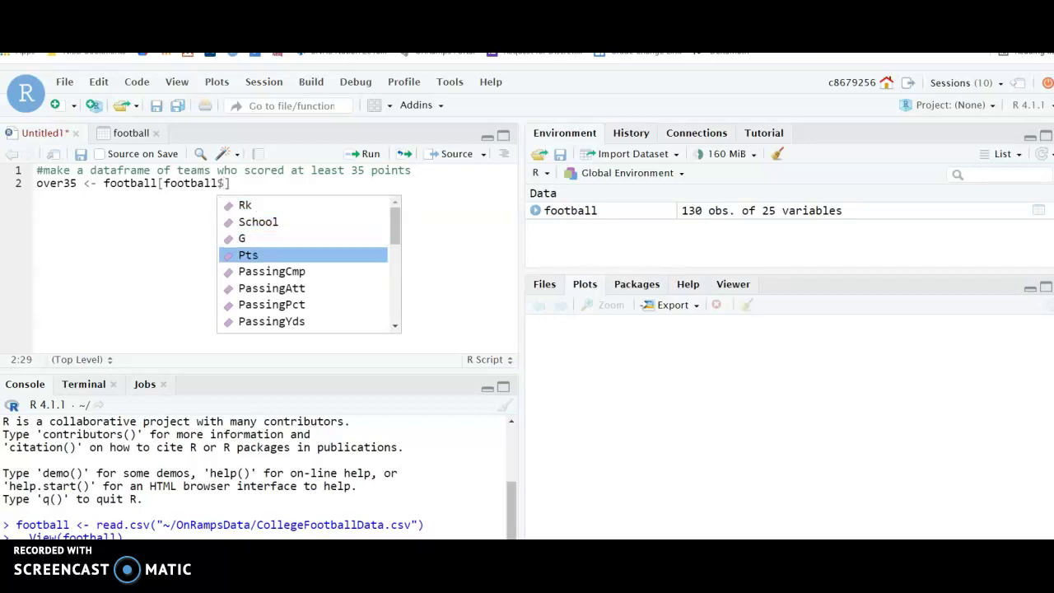
key("Return")
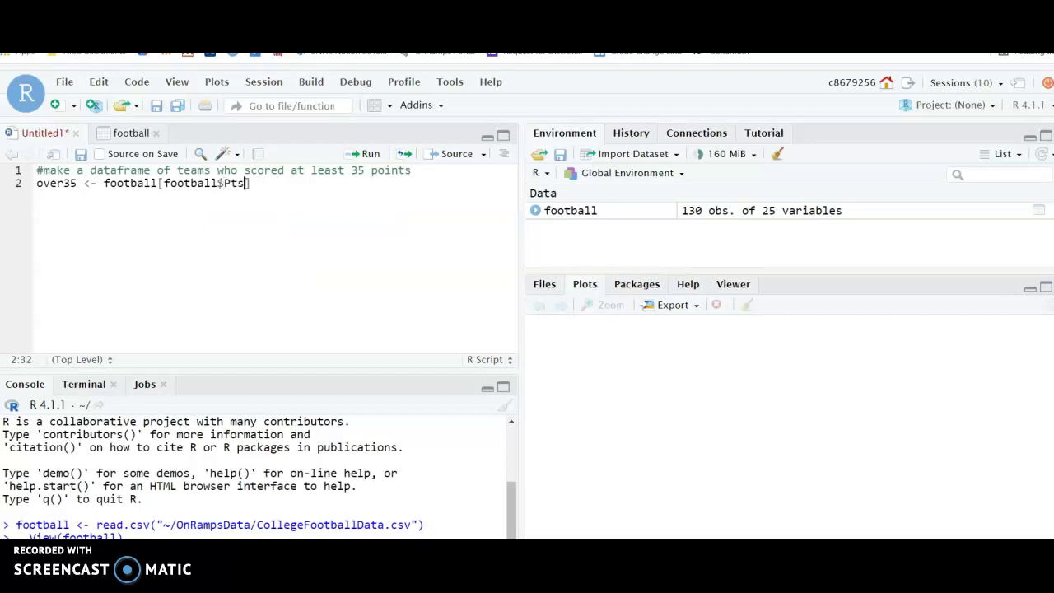
- Complete the subset's row condition so the line reads over35 <- football[football$Pts>=35,]
type(">=")
key("Left")
key("Left")
key("Right")
key("Right")
type("35,")
key("Left")
key("Left")
key("Left")
key("Right")
key("Left")
left_click(271, 183)
left_click(257, 183)
key("Right")
key("Right")
key("Left")
key("Left")
key("Right")
key("Right")
key("Right")
key("Right")
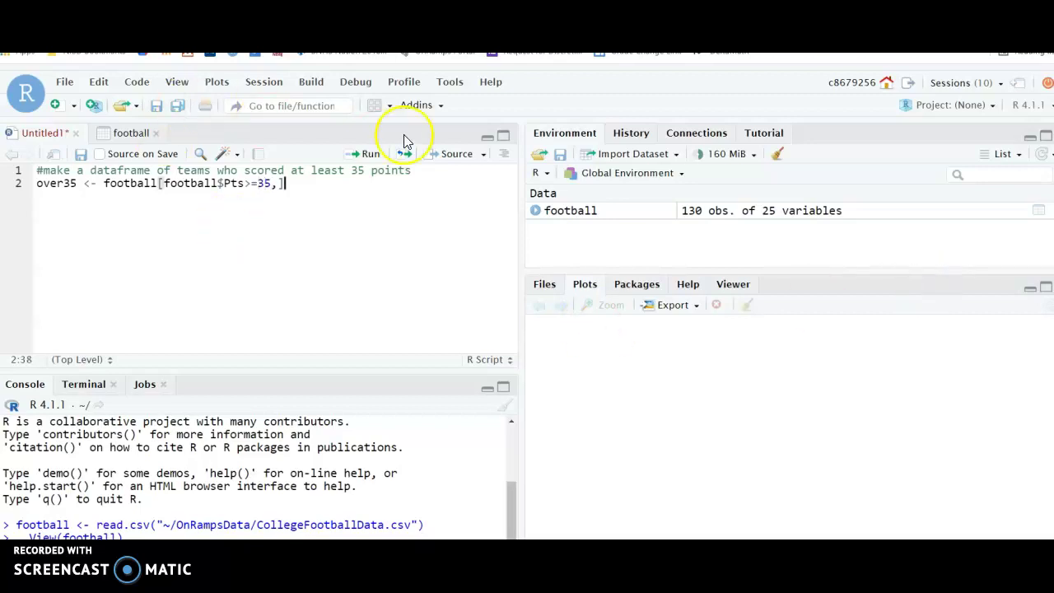
- Run the over35 line and check the football table for the teams with at least 35 points
left_click(369, 154)
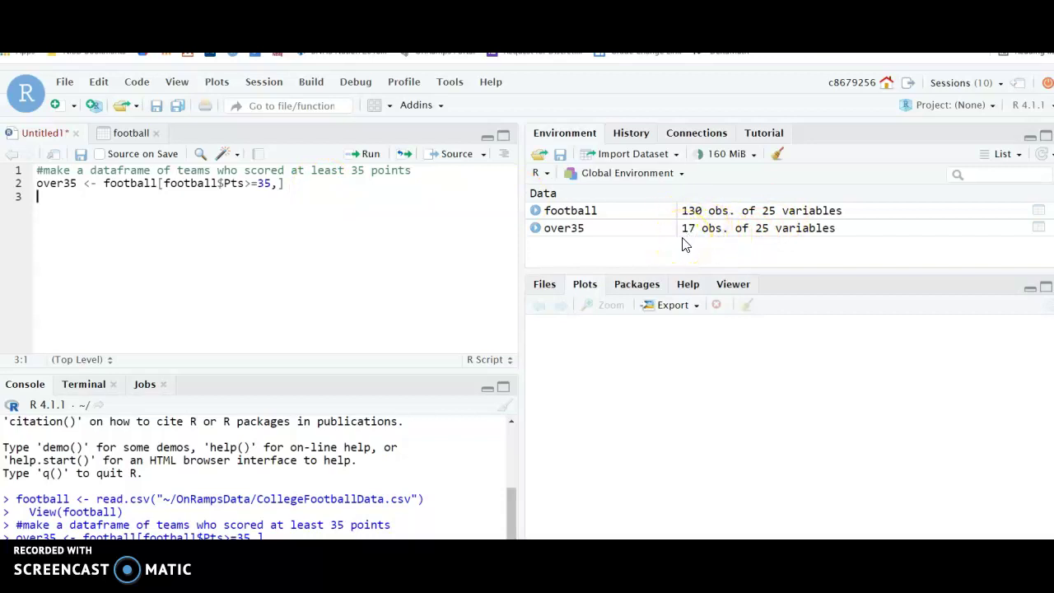
left_click(131, 133)
scroll(165, 271, "down", 10)
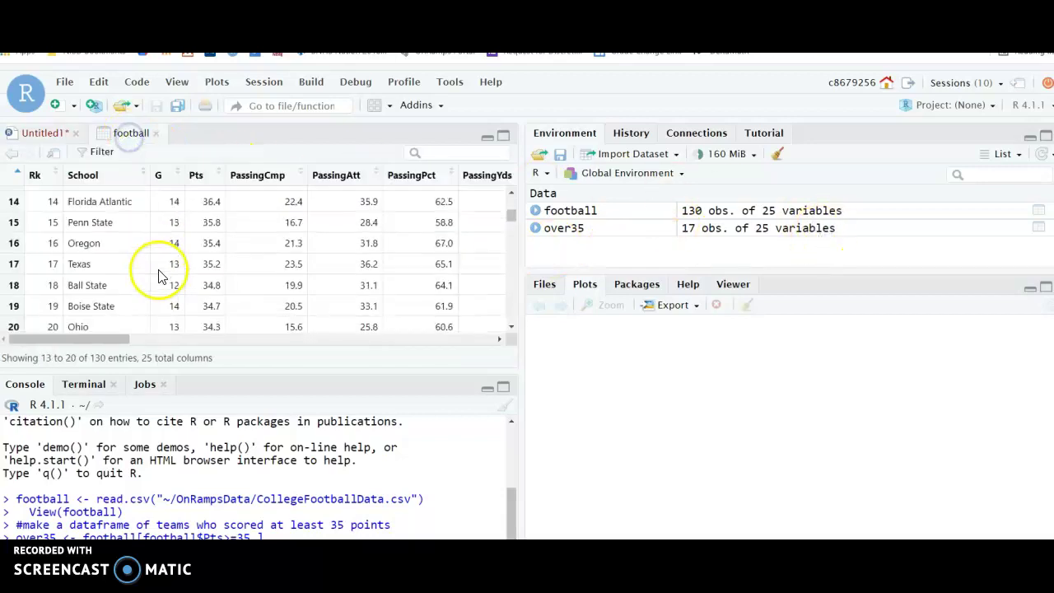
scroll(165, 272, "up", 10)
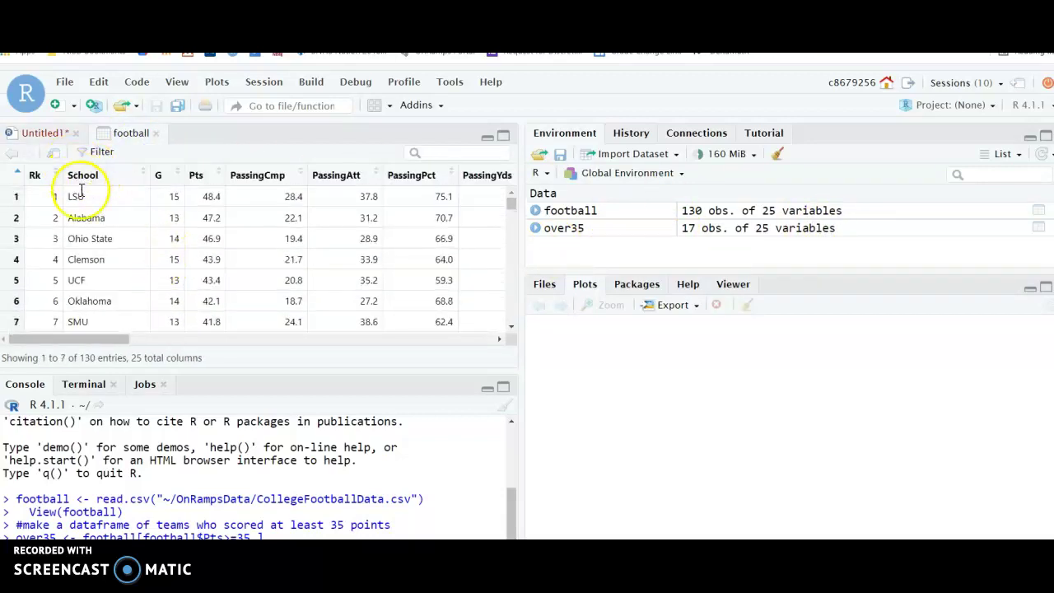
- Add the comment "#make a histogram to show this dataframe's average rush yards/ game" on line 4 of the script
left_click(45, 133)
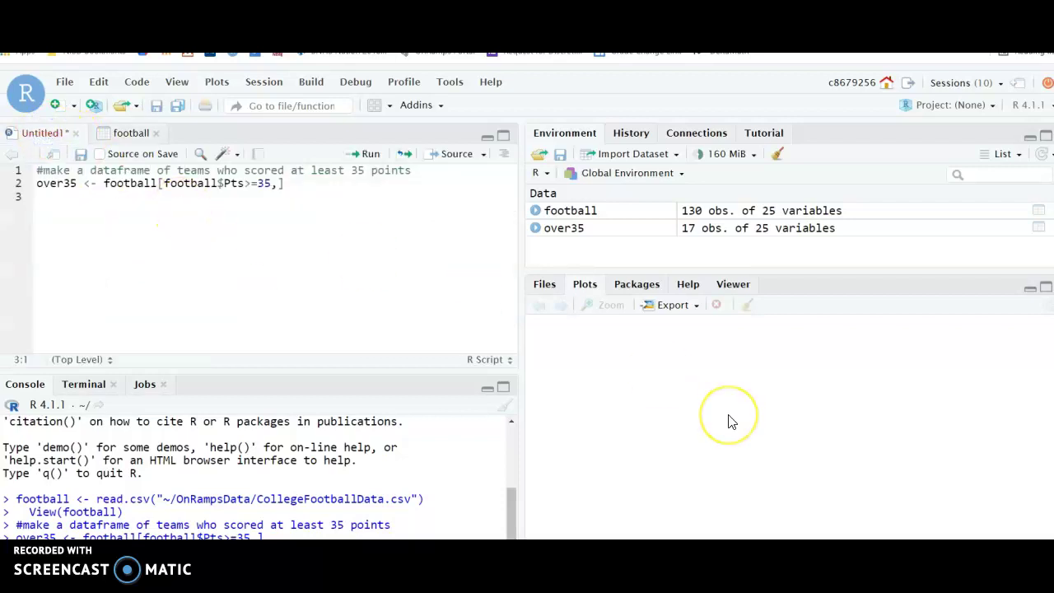
type("#make a histog")
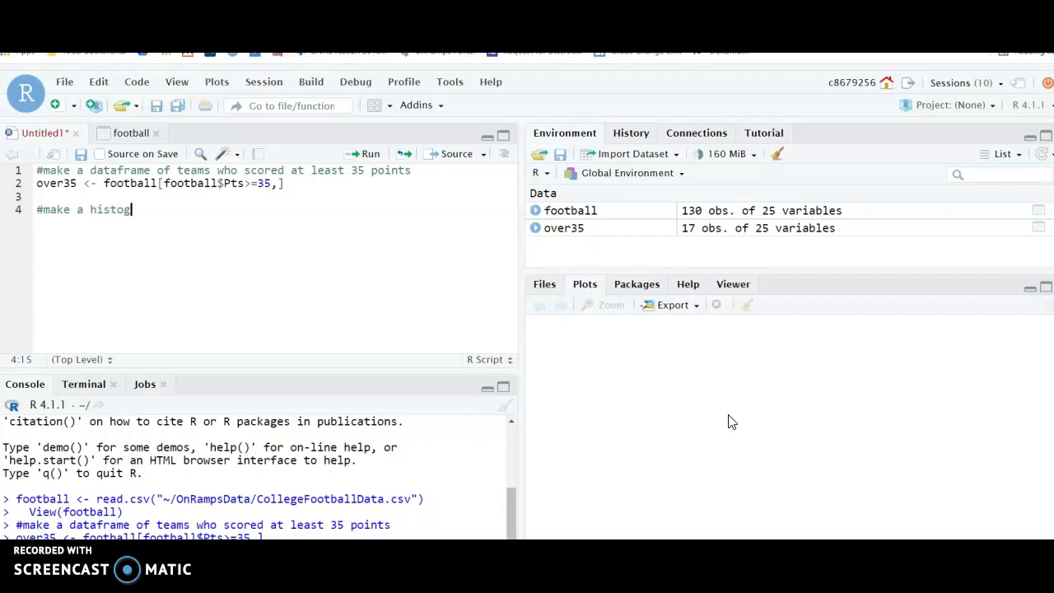
type("ram to shoe")
key("BackSpace")
key("BackSpace")
type("w this dataframe's average rush yards/ game")
key("Return")
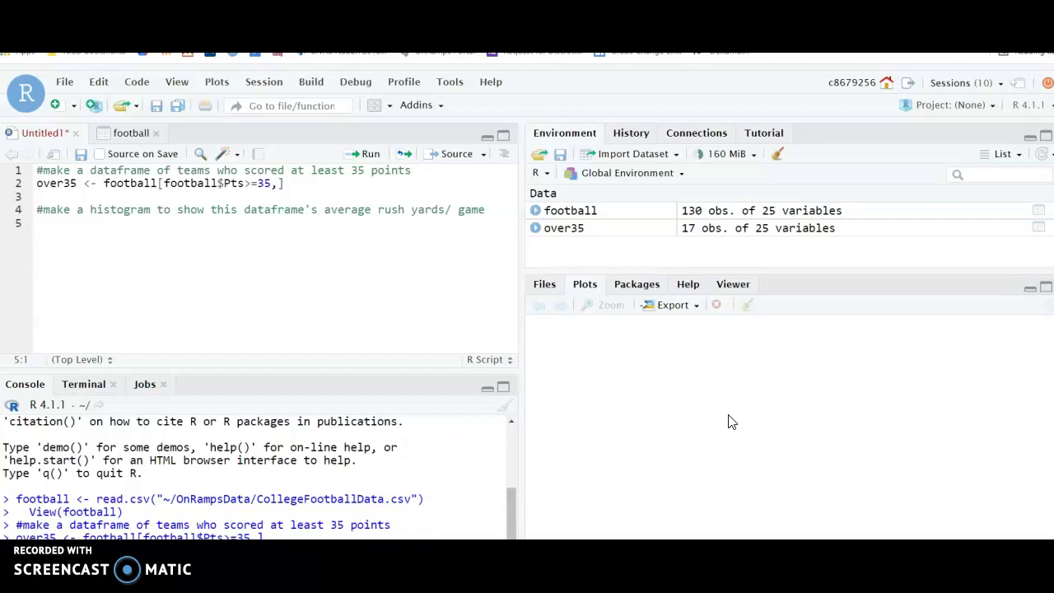
- Start a hist() call on line 5 of the script that refers to a column of over35, as hist(over35$)
type("hist")
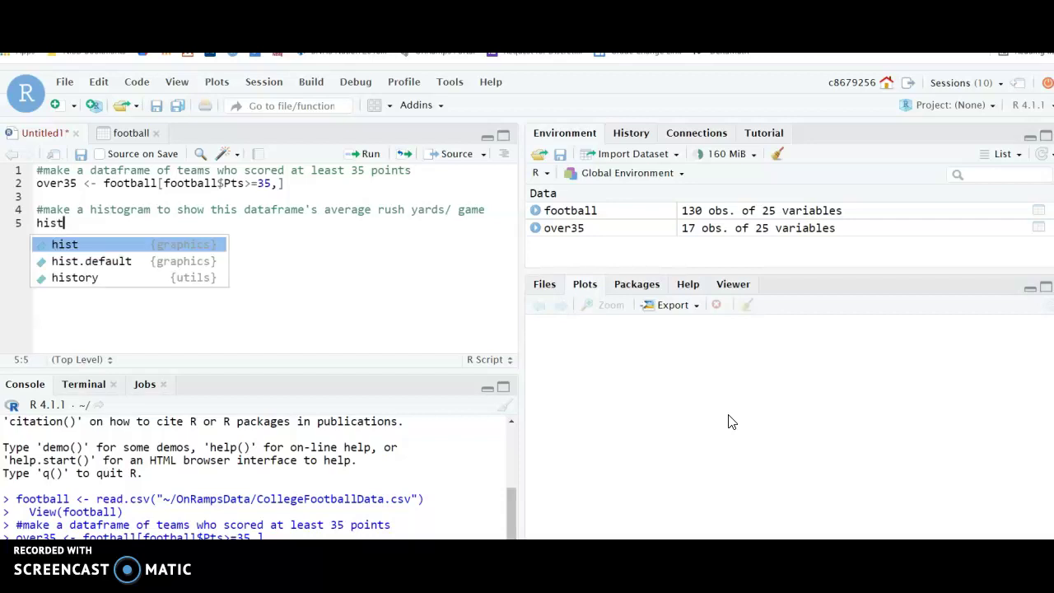
key("Return")
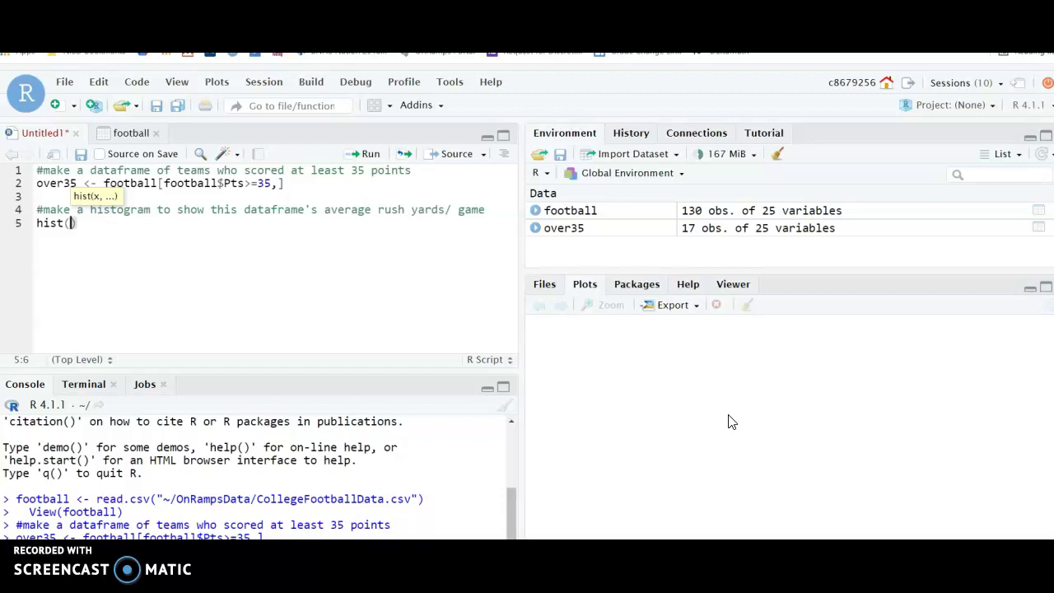
type("over35")
type("$")
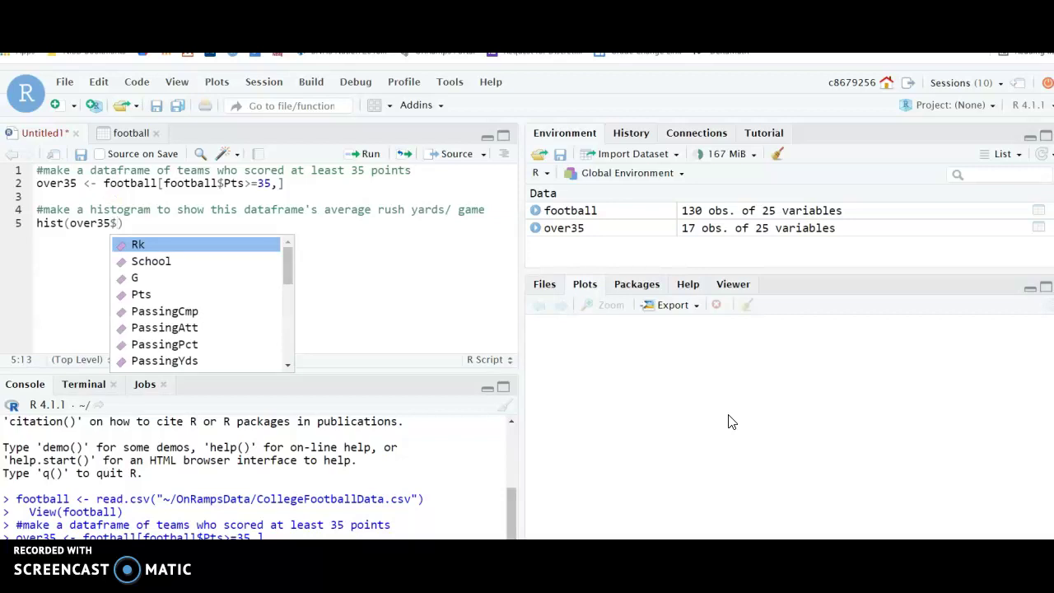
- Complete the call with the RushingAvg column so it reads hist(over35$RushingAvg), and run the line to plot the histogram
key("Down")
key("Down")
key("Down")
key("Down")
key("Down")
key("Down")
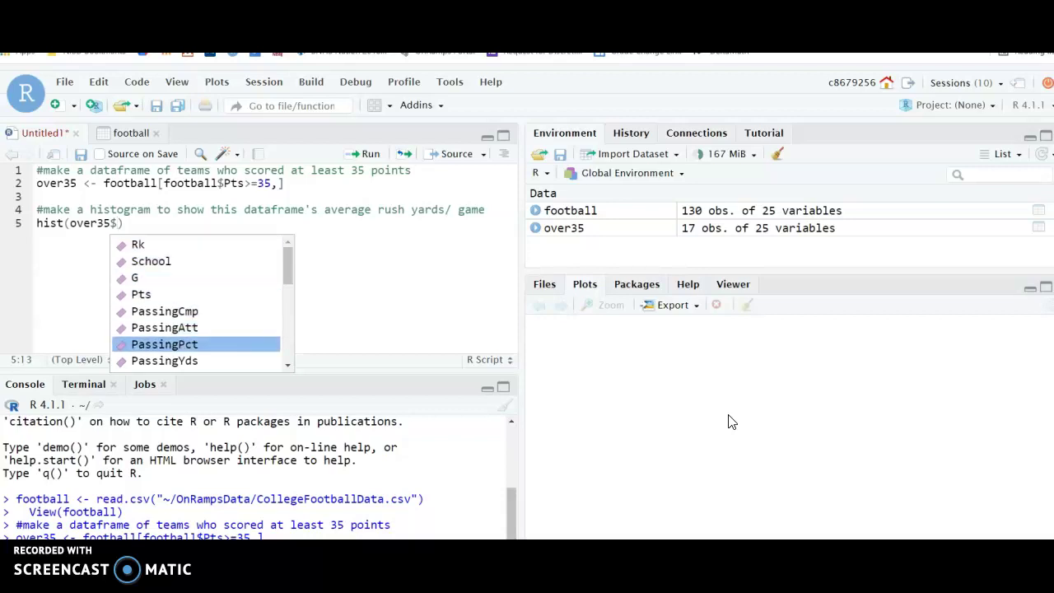
key("Down")
key("Down")
key("Down")
key("Down")
key("Down")
key("Down")
key("Down")
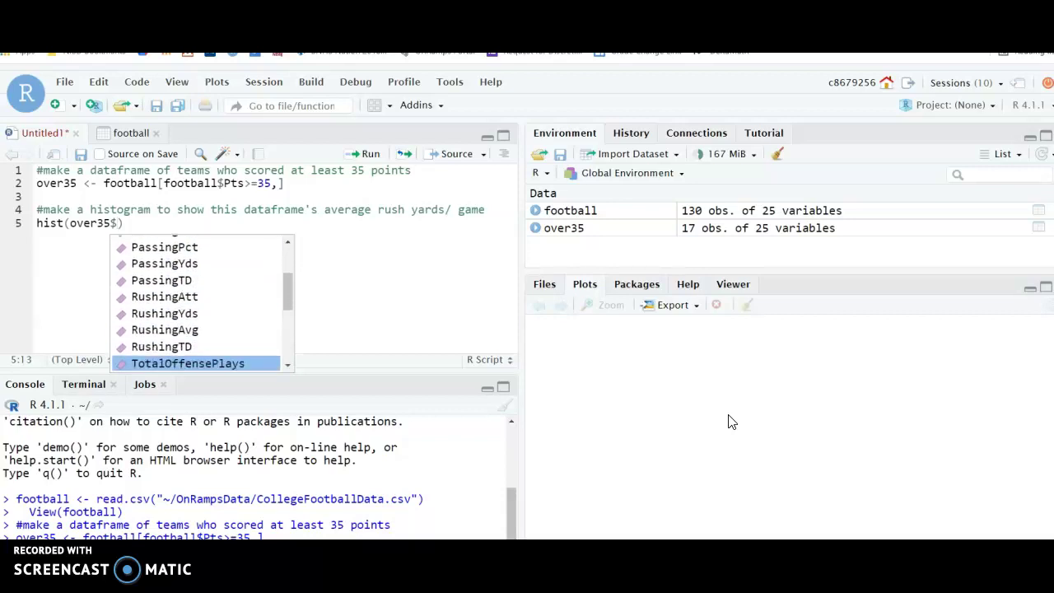
key("Up")
key("Up")
key("Up")
key("Up")
key("Down")
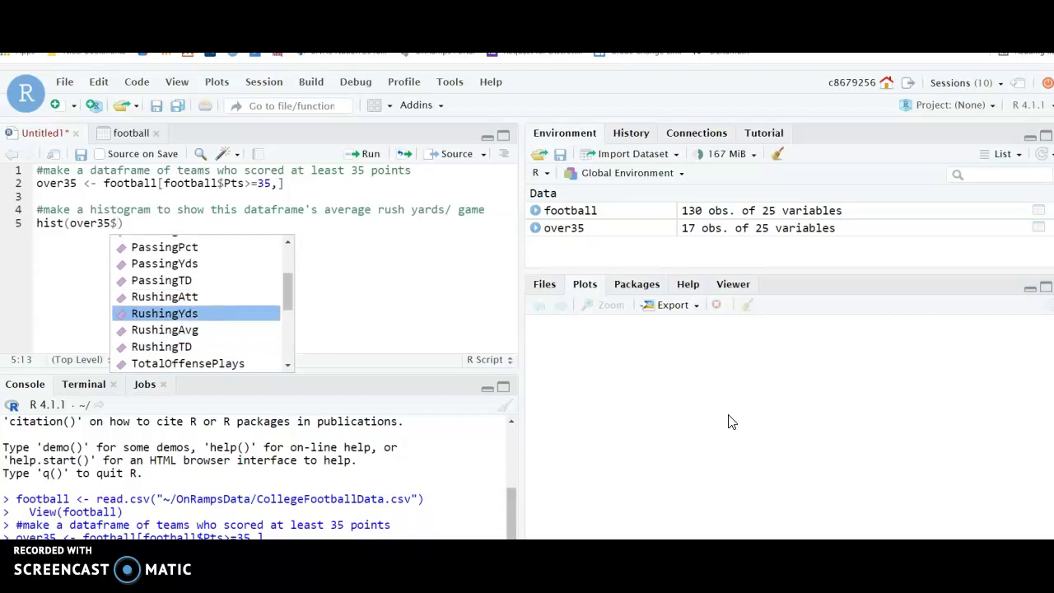
key("Down")
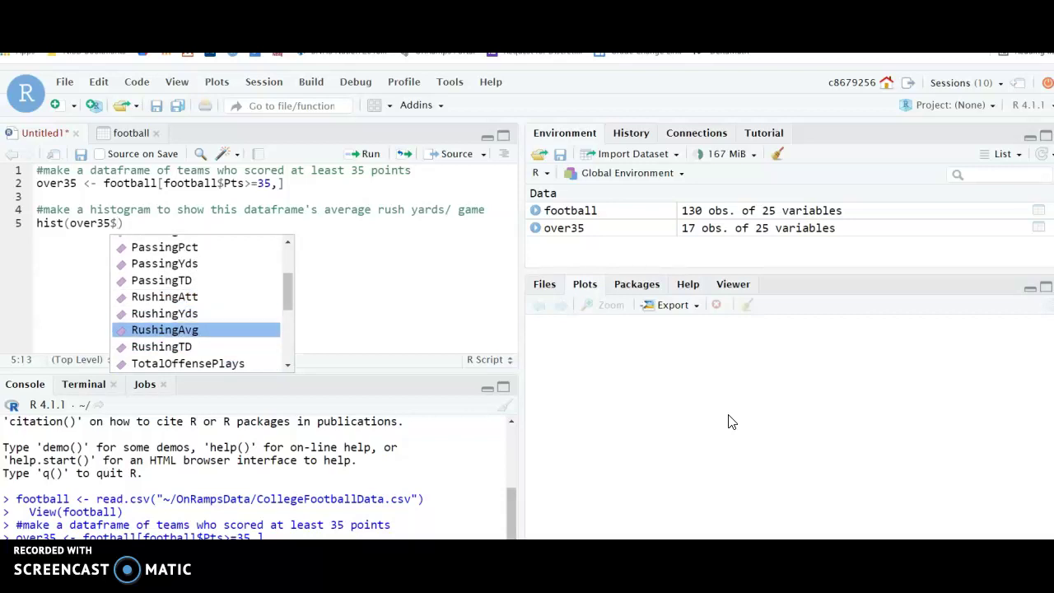
key("Return")
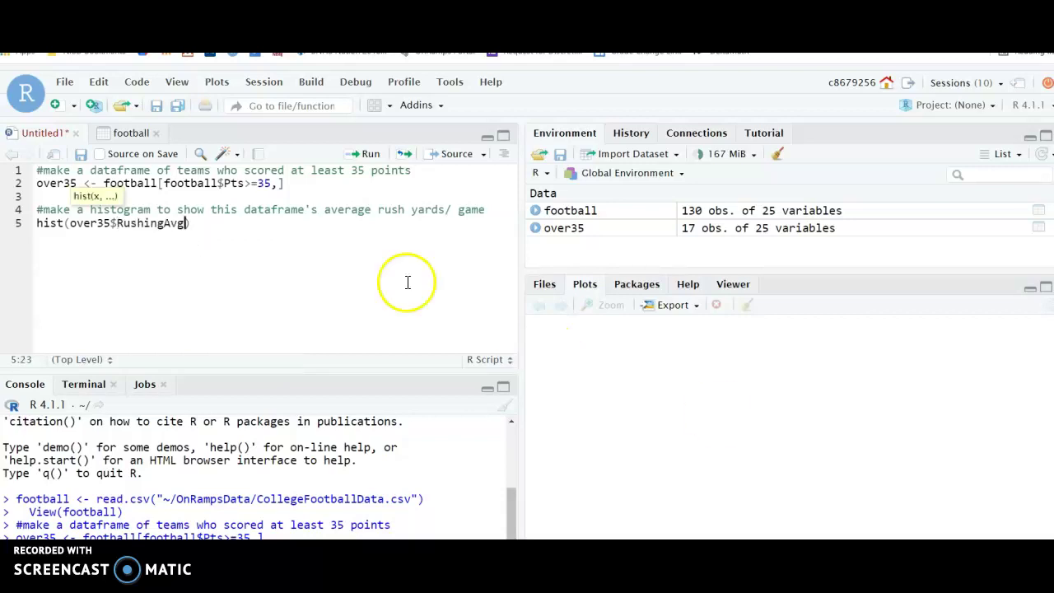
left_click(367, 154)
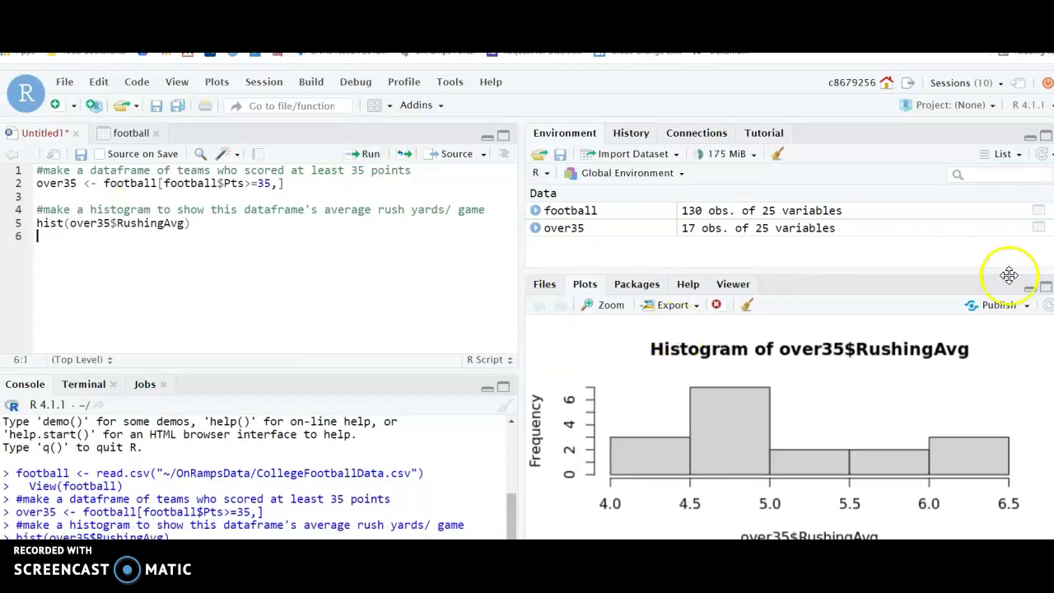
- Resize the panes to view the histogram larger, keeping the football and over35 data entries in sight
left_click_drag(856, 277, 857, 188)
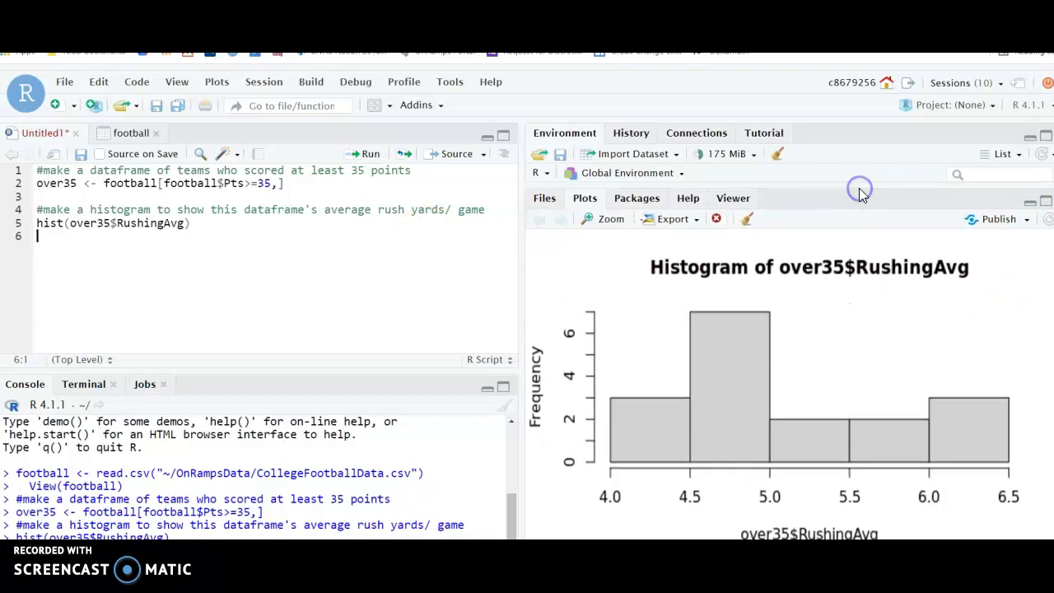
left_click_drag(522, 335, 505, 336)
left_click_drag(738, 179, 716, 260)
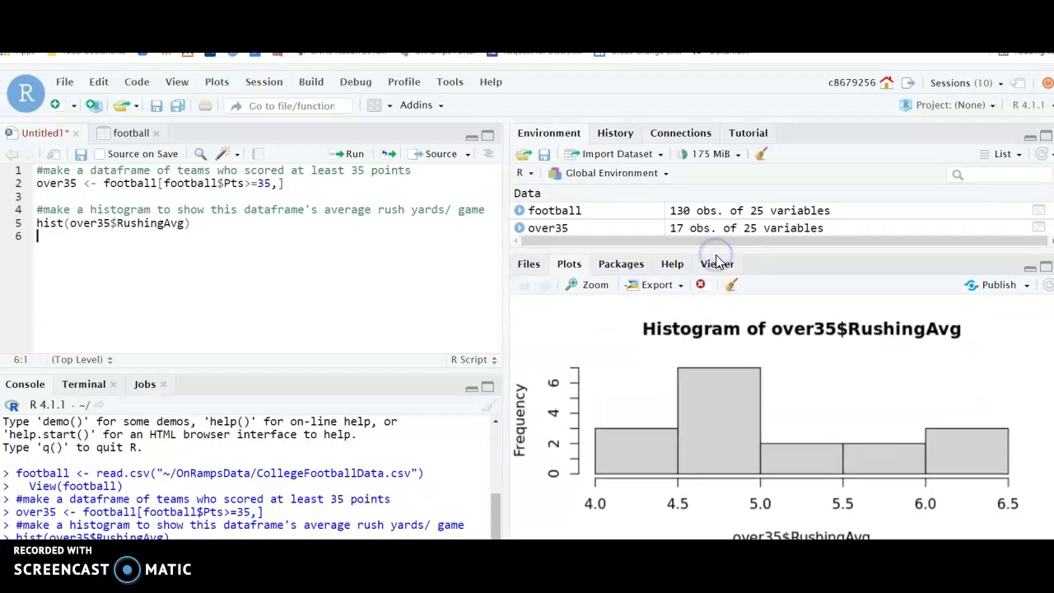